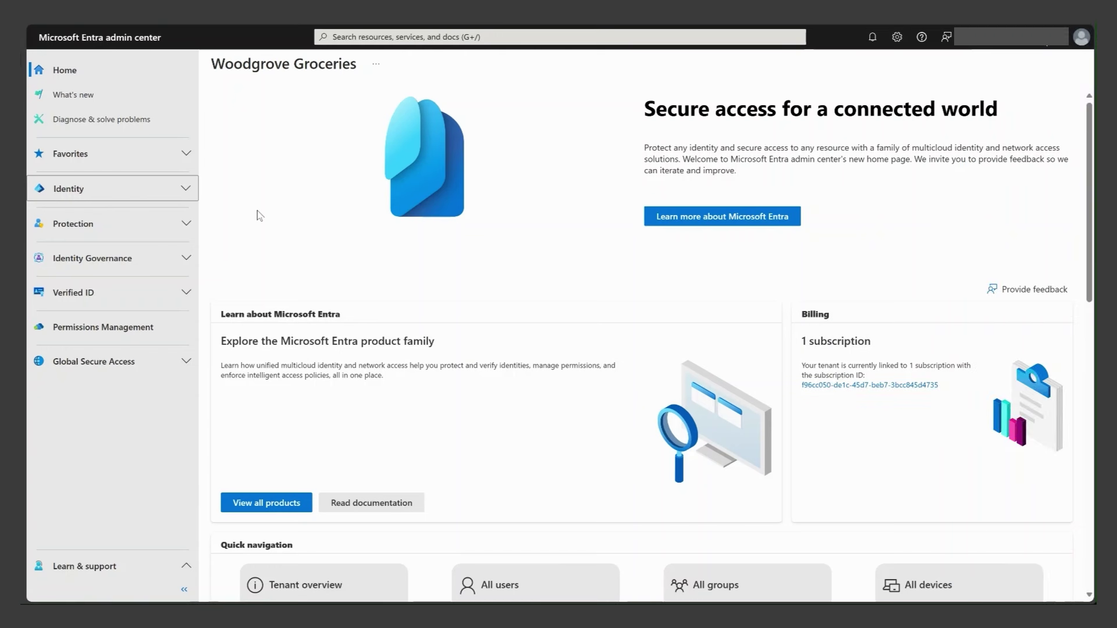
# Step: Go to Identity's Monitoring & health, open Usage & insights, then open Application user activity
pyautogui.click(181, 194)
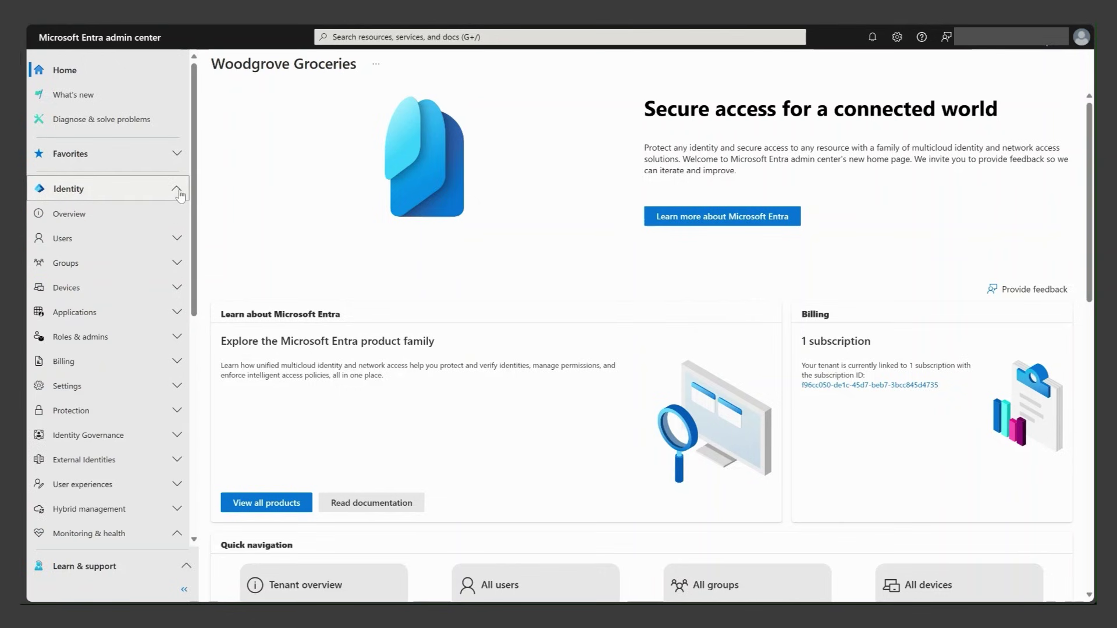
pyautogui.scroll(-3, 181, 291)
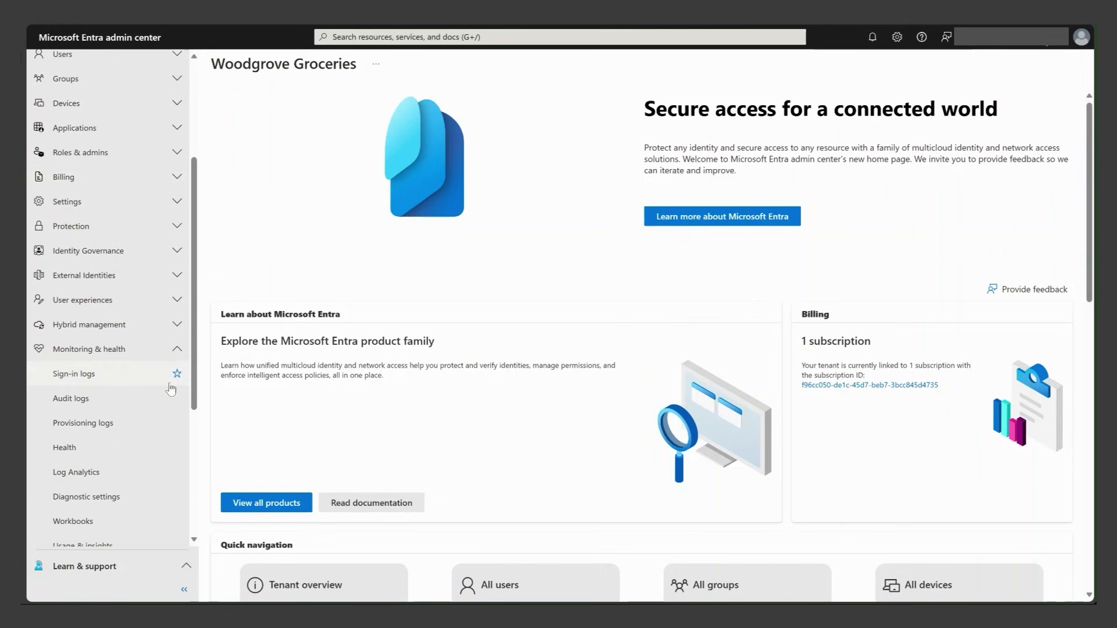
pyautogui.scroll(-4, 157, 360)
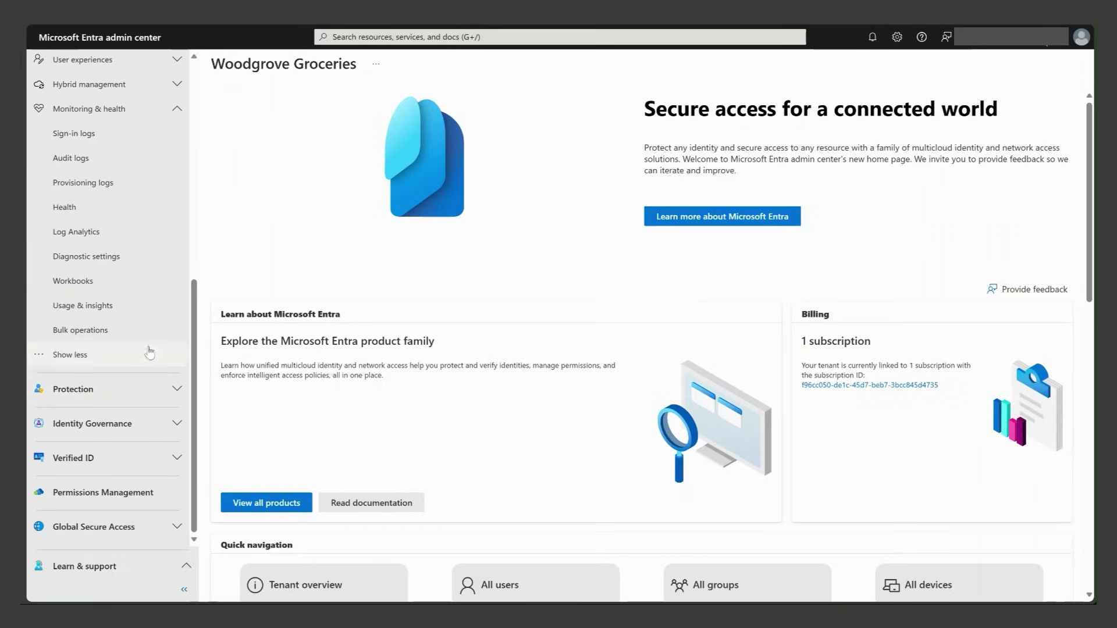
pyautogui.click(156, 314)
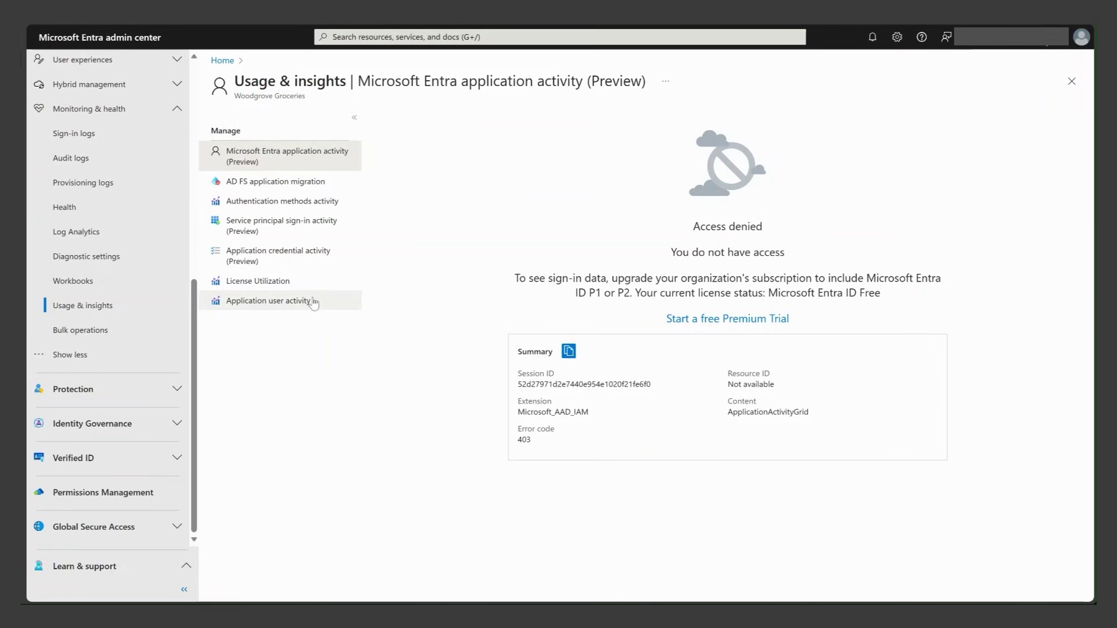
pyautogui.click(313, 301)
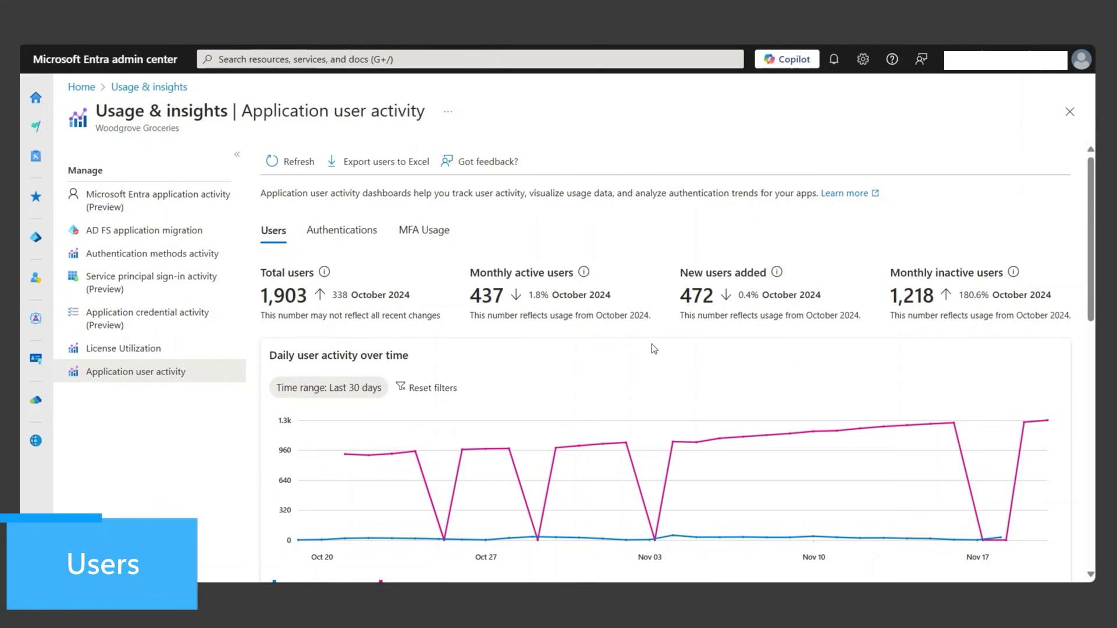
# Step: Scroll down the Users tab to the daily activity chart, averaging 20 active and 910 inactive users
pyautogui.scroll(-1, 654, 348)
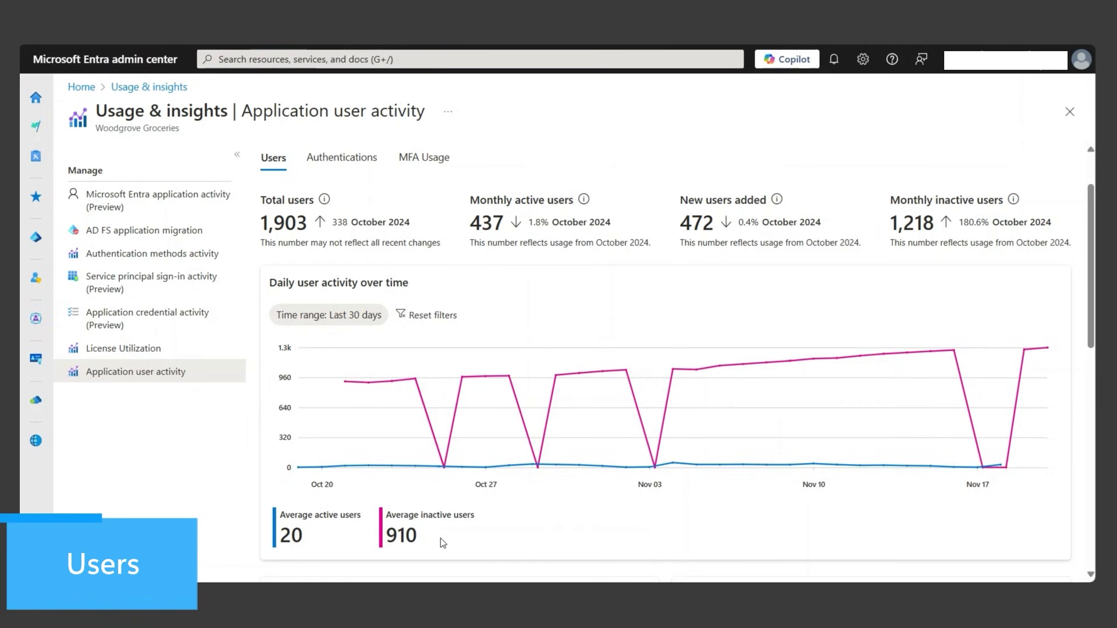
# Step: Scroll down to the monthly users and monthly active users by app panels, Woodgrove Groceries at 336
pyautogui.scroll(-5, 443, 542)
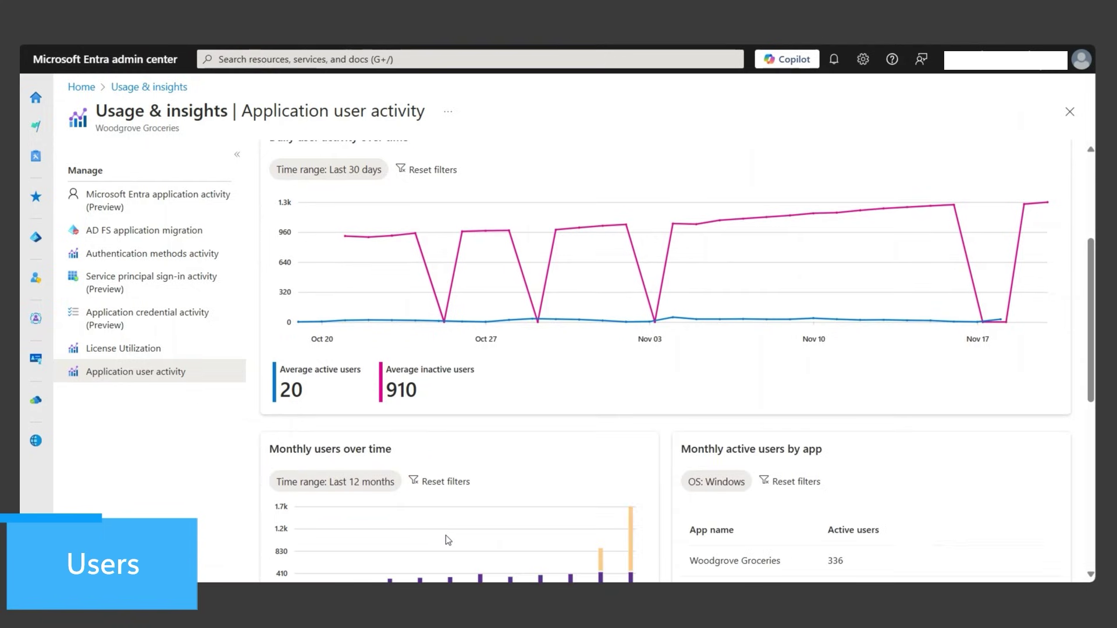
# Step: Scroll further down the Users tab to the New users added over time and breakdown cards
pyautogui.scroll(-3, 629, 480)
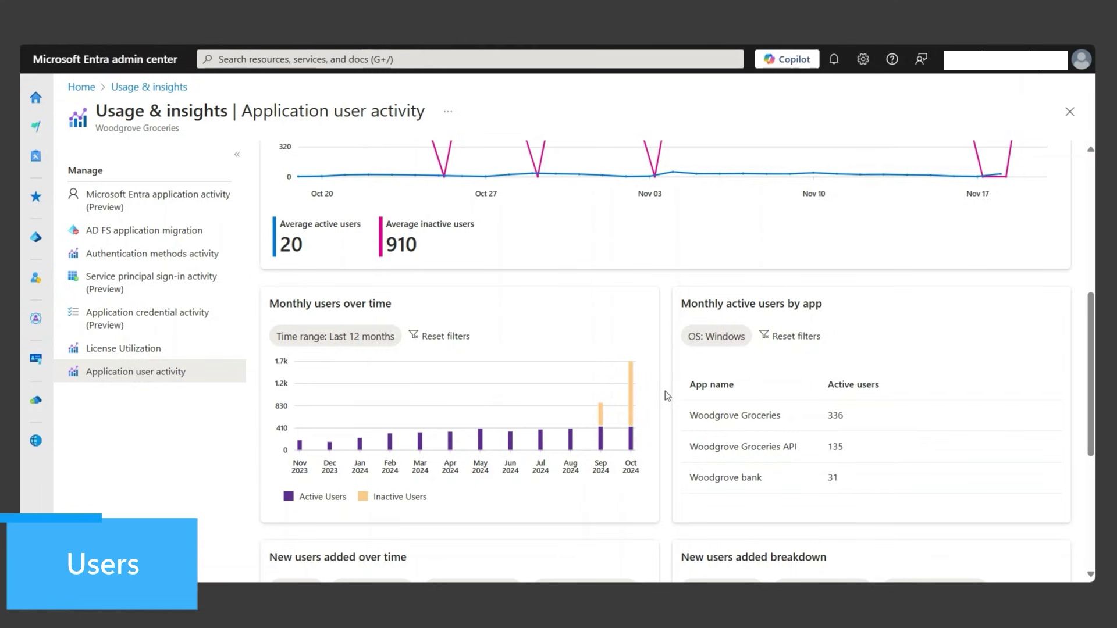
pyautogui.scroll(-5, 665, 392)
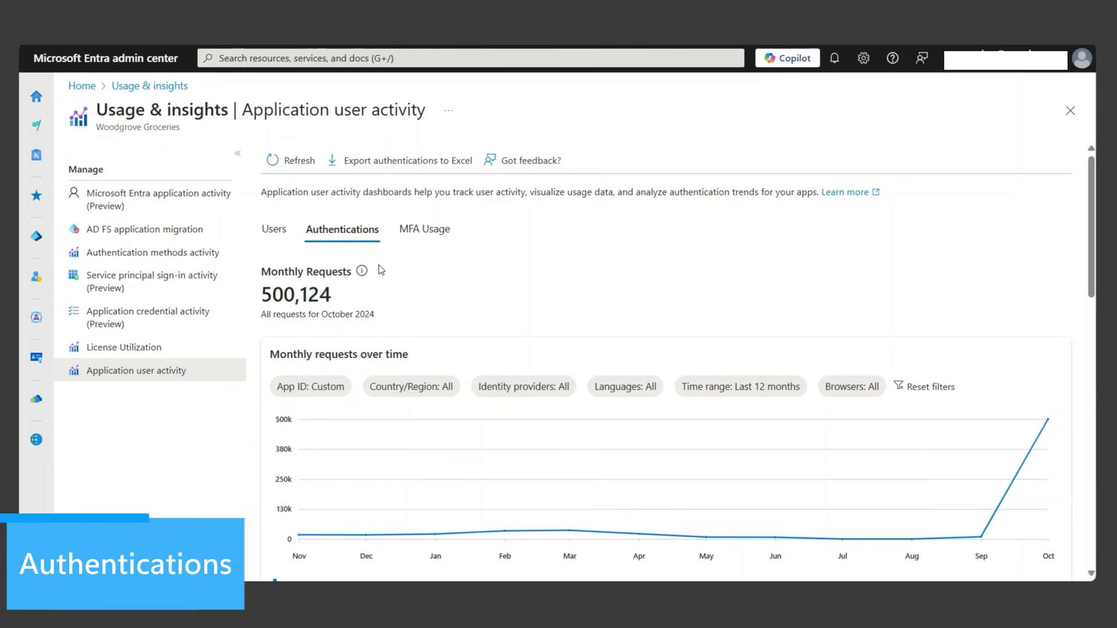
# Step: Scroll past Monthly requests to the Authentications over time and operating-system breakdown cards
pyautogui.scroll(-1, 446, 280)
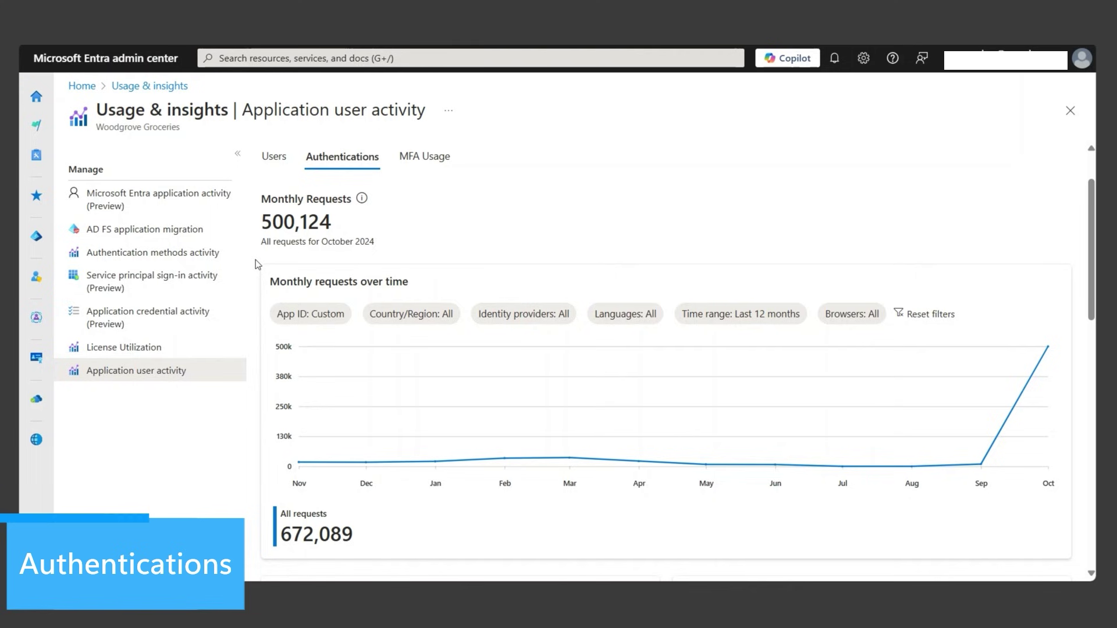
pyautogui.scroll(-2, 256, 265)
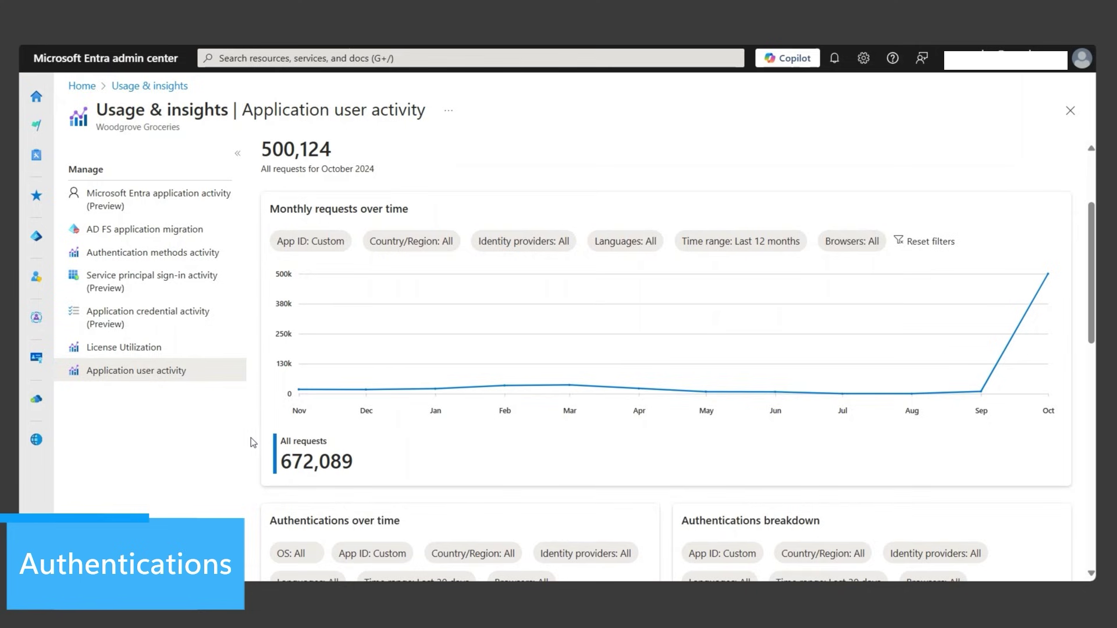
# Step: Scroll down to the Authentications by location map and Monthly authentications over time chart
pyautogui.scroll(-5, 273, 440)
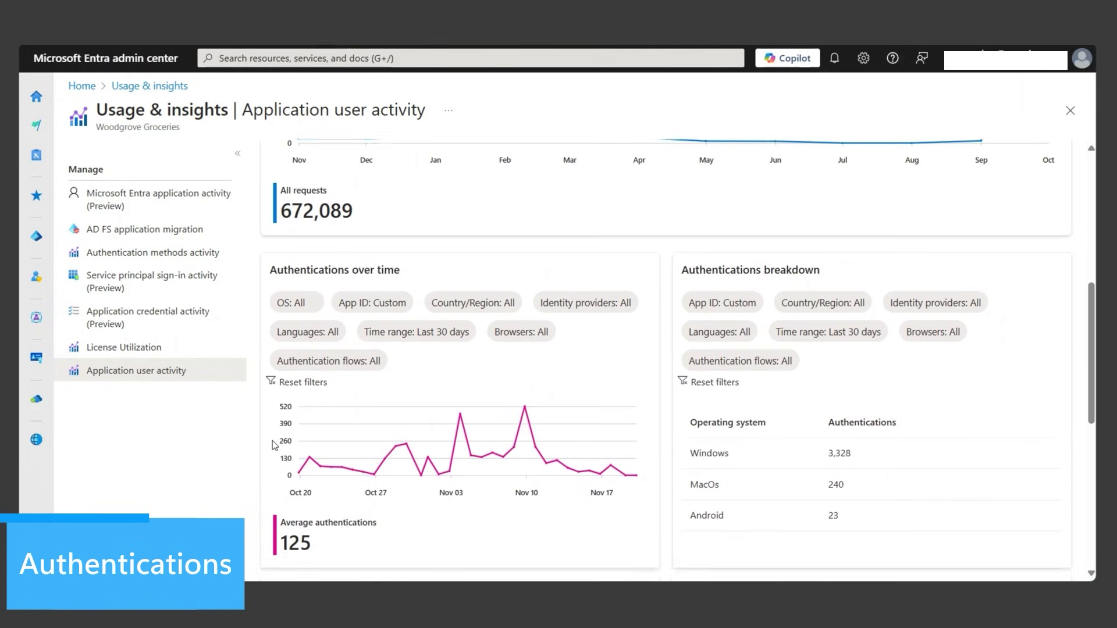
pyautogui.scroll(1, 272, 441)
pyautogui.scroll(-2, 271, 424)
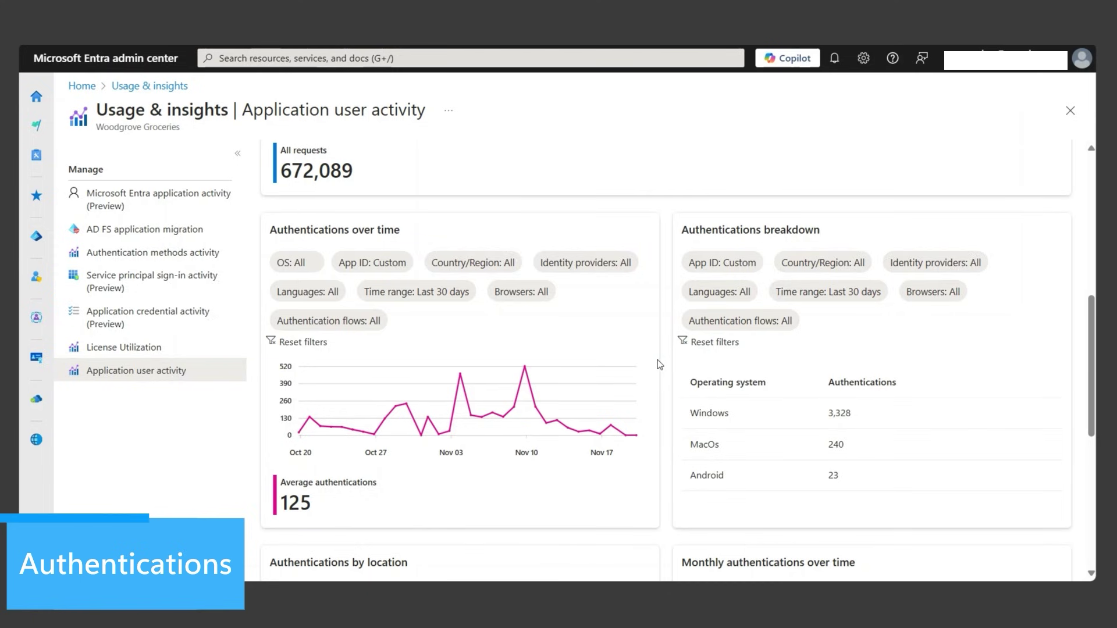
pyautogui.scroll(-3, 667, 365)
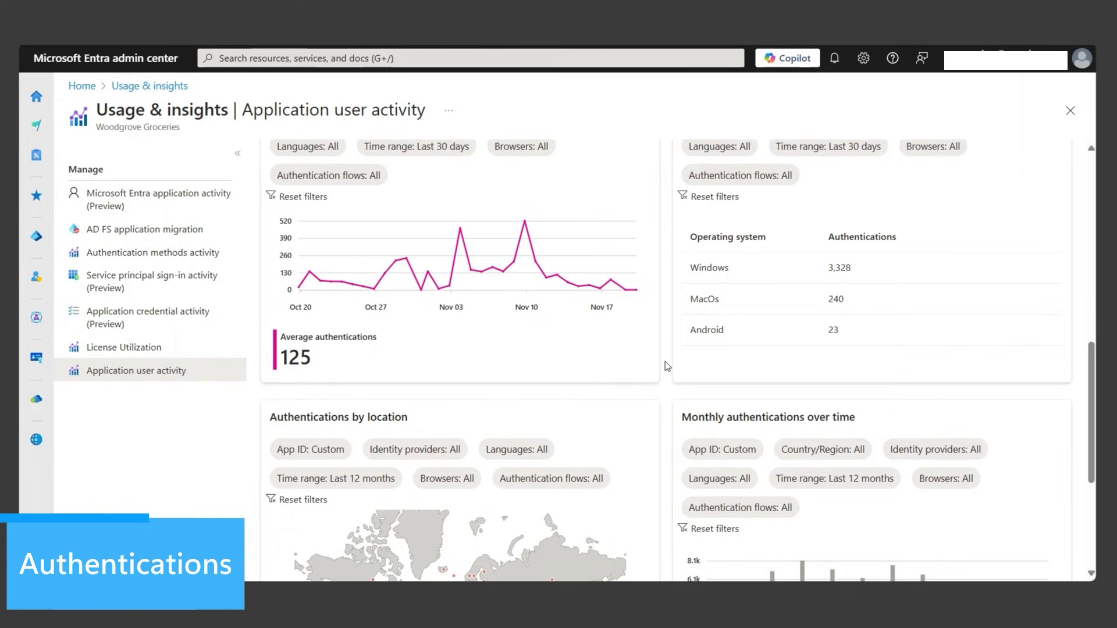
pyautogui.scroll(-5, 667, 365)
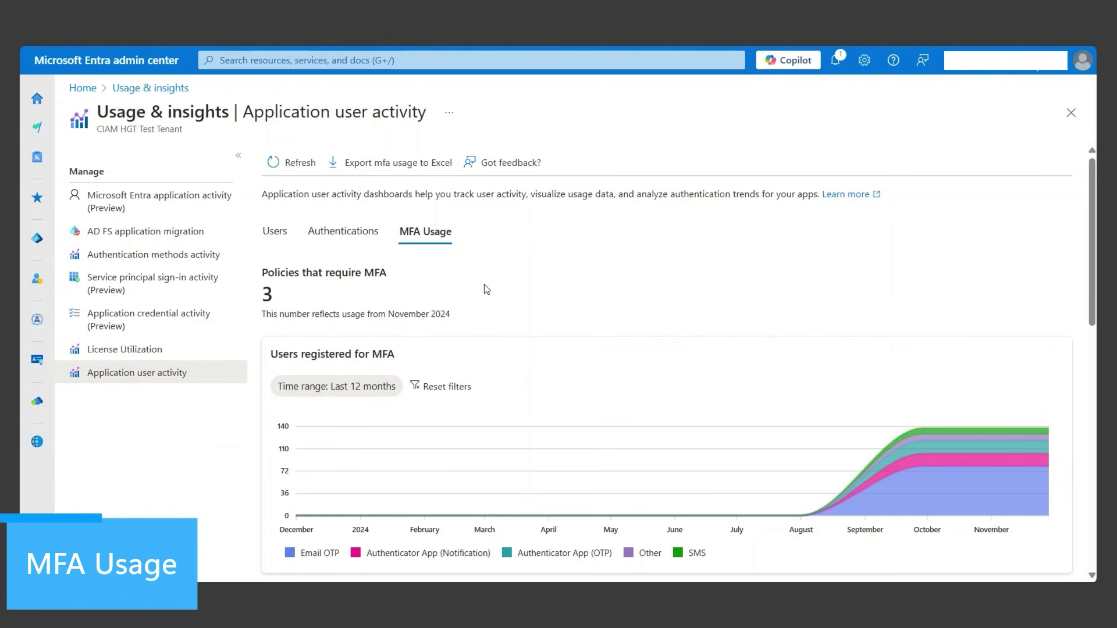
# Step: Scroll the MFA Usage tab to show the full Users registered for MFA per-method chart
pyautogui.scroll(-1, 384, 303)
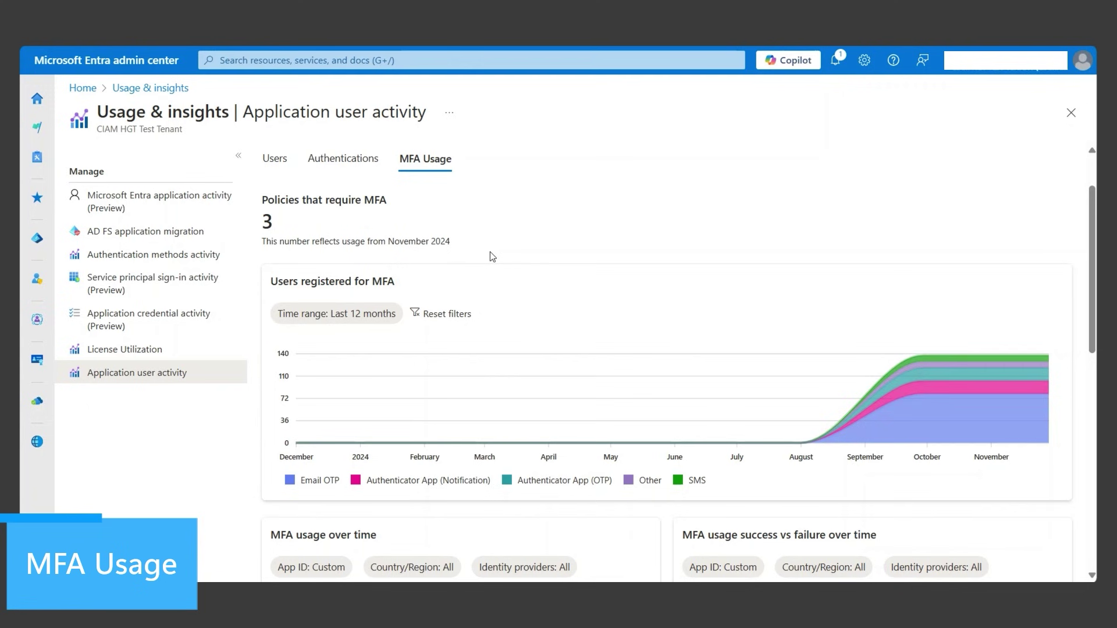
pyautogui.scroll(-1, 492, 257)
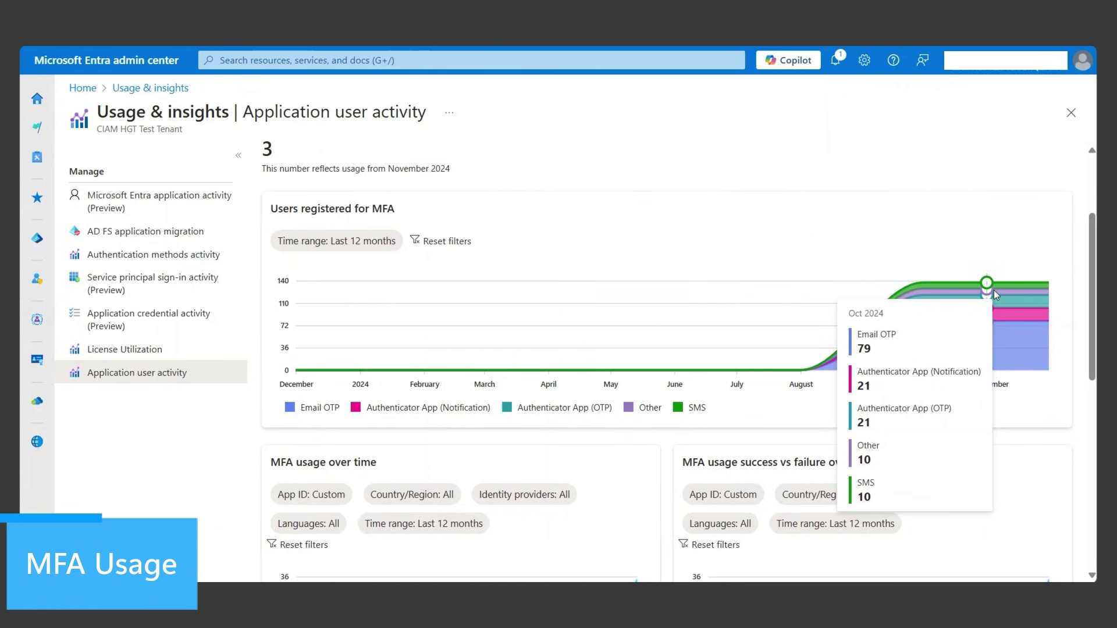
pyautogui.scroll(-1, 994, 290)
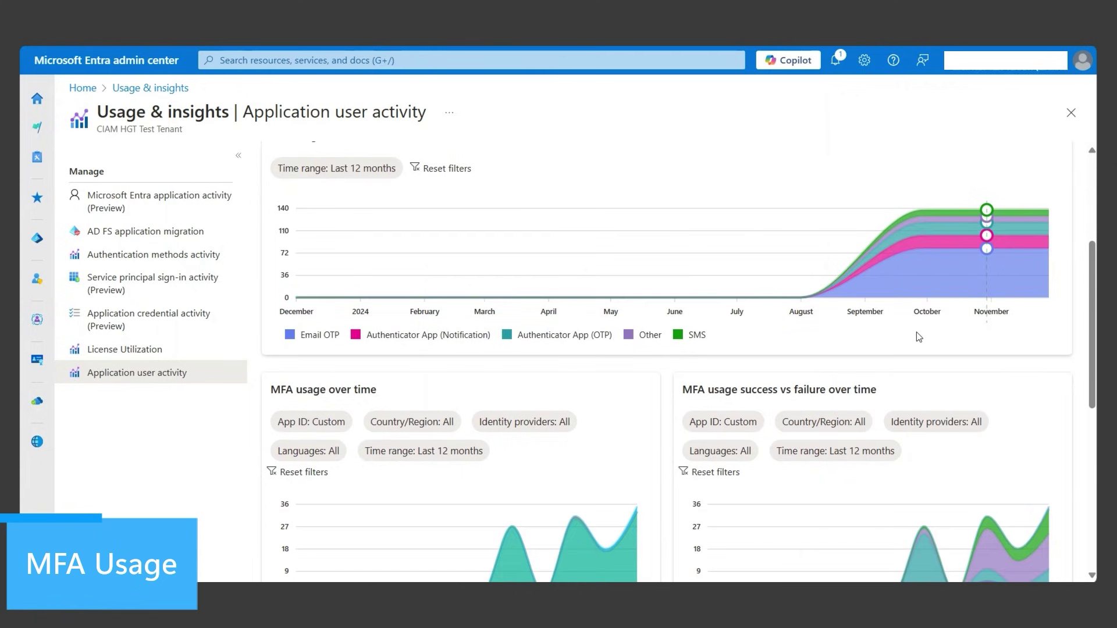
# Step: Scroll past the MFA usage and success-versus-failure charts to the CAPTCHA triggers and activity cards
pyautogui.scroll(-2, 914, 337)
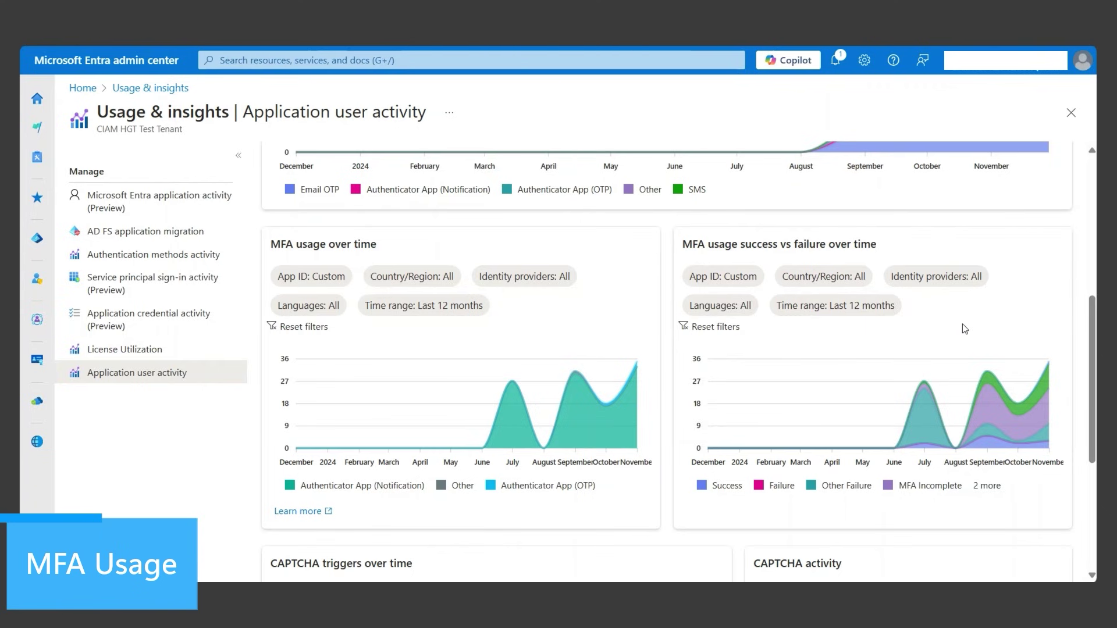
pyautogui.moveTo(923, 410)
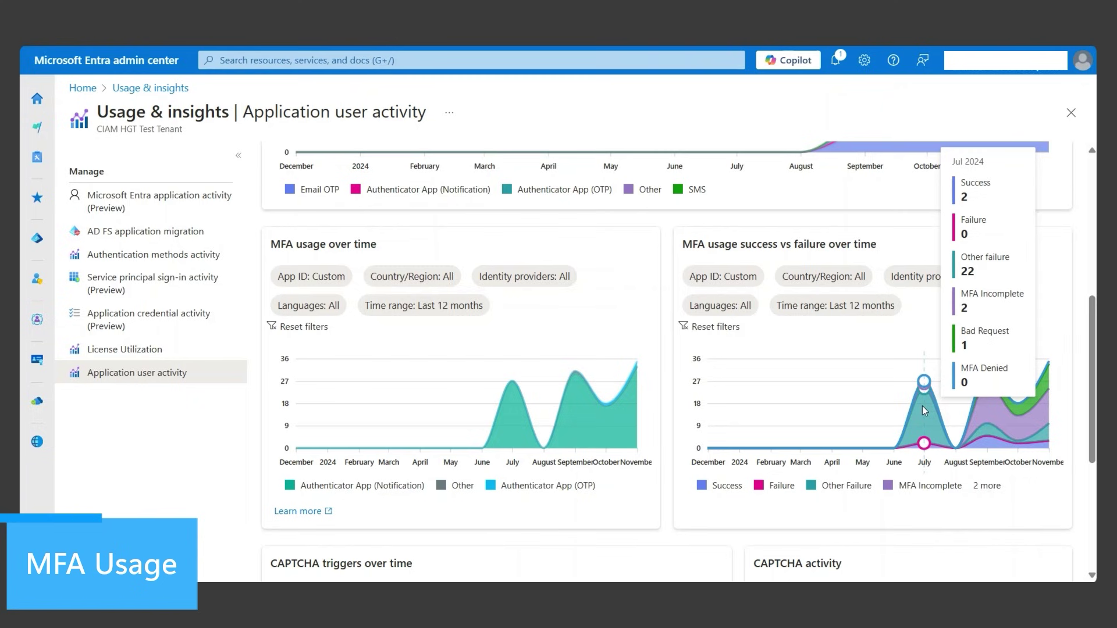
pyautogui.scroll(1, 923, 406)
pyautogui.scroll(-5, 922, 406)
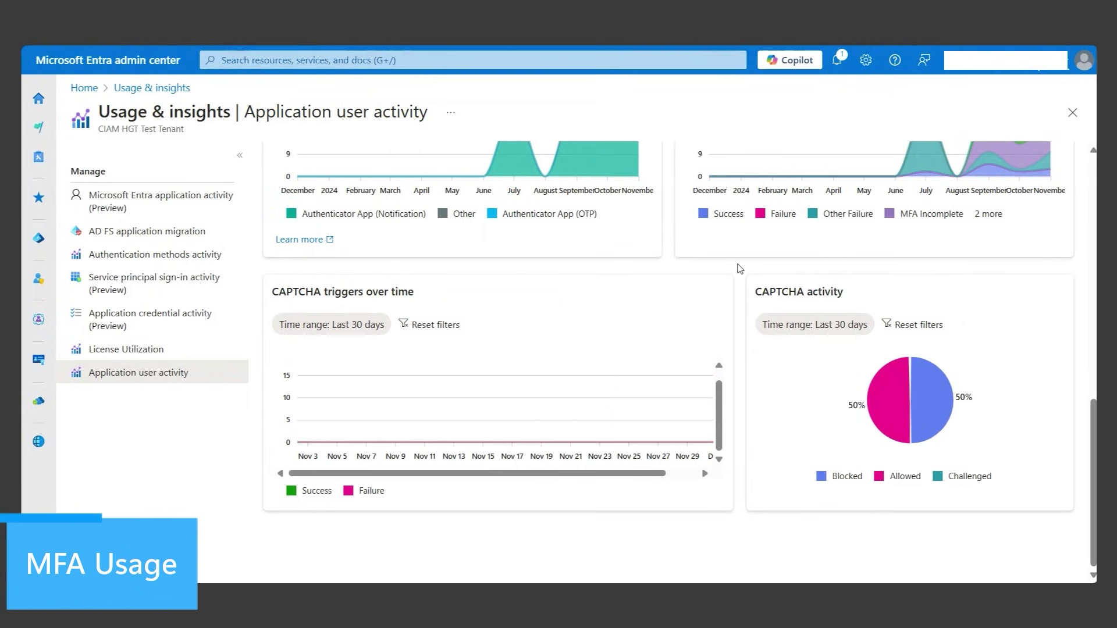